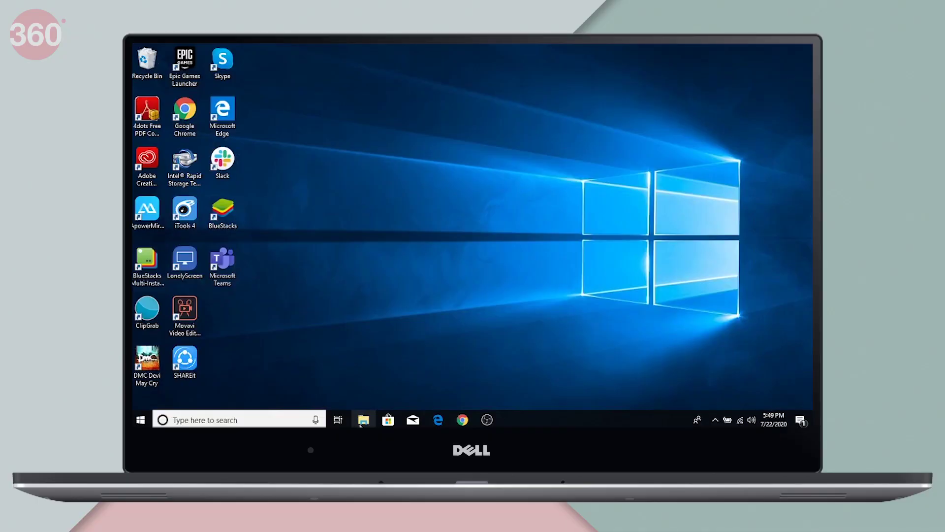
- Open the Dhaba Dues workbook from the Downloads folder in Excel
{"action": "left_click", "coordinate": [362, 422]}
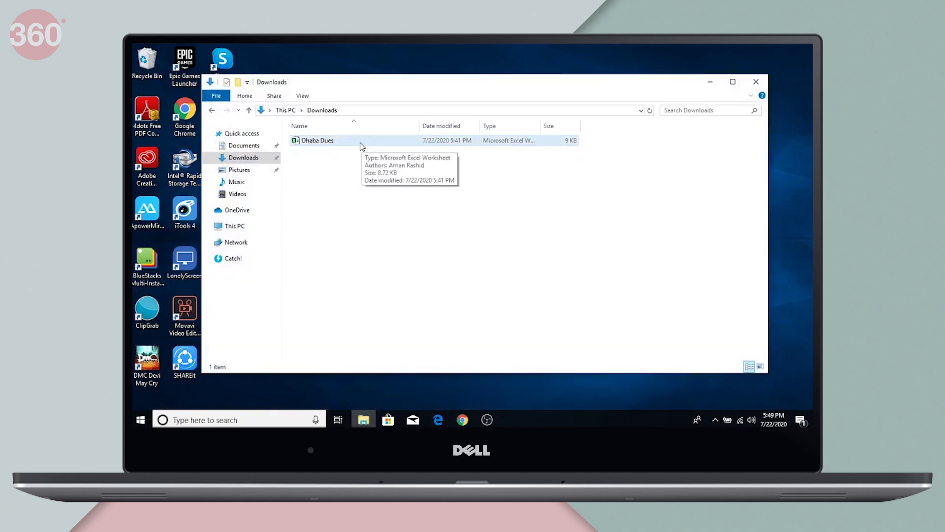
{"action": "double_click", "coordinate": [360, 143]}
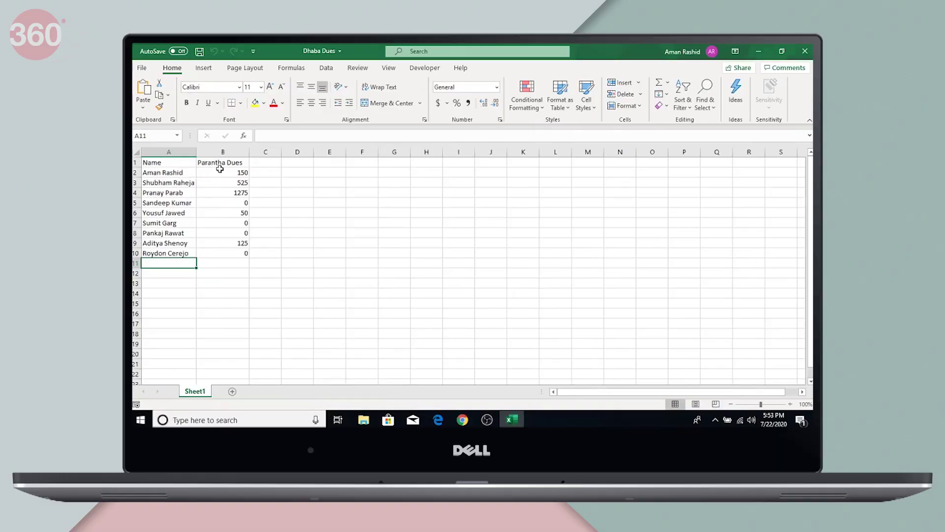
- Check the total of the Parantha Dues in B2:B10, then go to the File backstage view
{"action": "left_click_drag", "start_coordinate": [221, 172], "coordinate": [222, 255]}
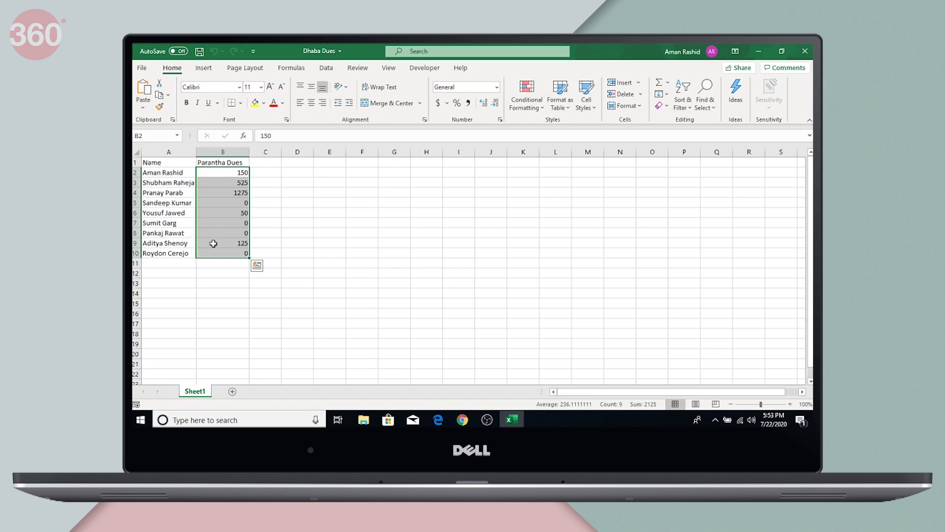
{"action": "left_click", "coordinate": [220, 262]}
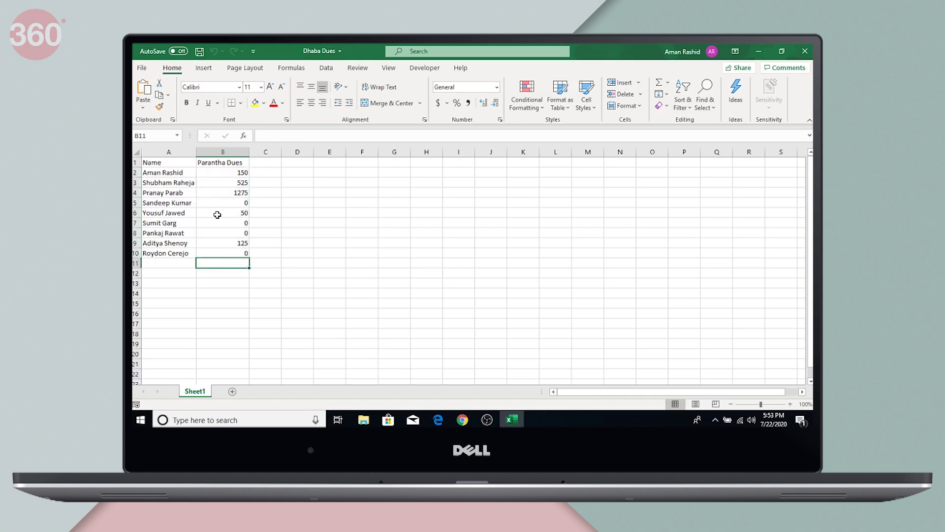
{"action": "left_click", "coordinate": [148, 68]}
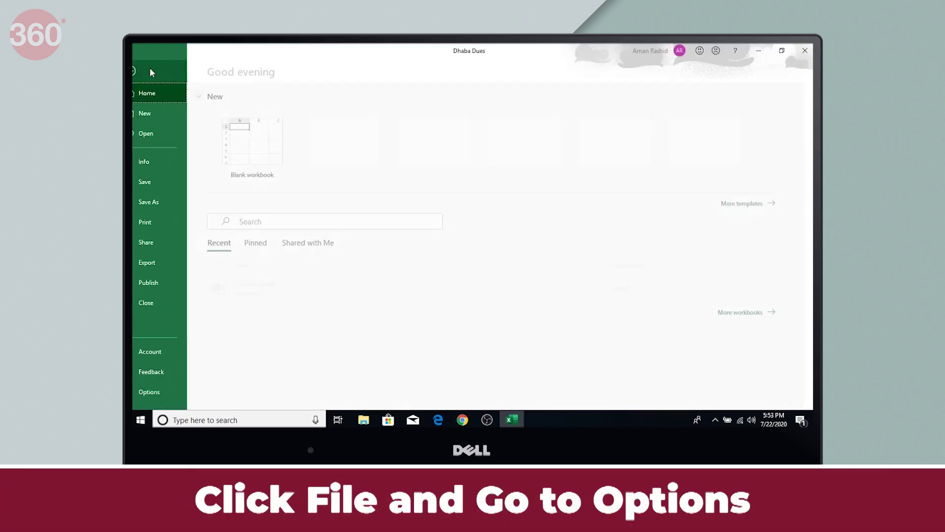
- Enable the Developer tab through Customize Ribbon in Excel Options
{"action": "left_click", "coordinate": [180, 392]}
{"action": "left_click", "coordinate": [298, 190]}
{"action": "left_click", "coordinate": [554, 298]}
{"action": "left_click_drag", "start_coordinate": [468, 63], "coordinate": [466, 107]}
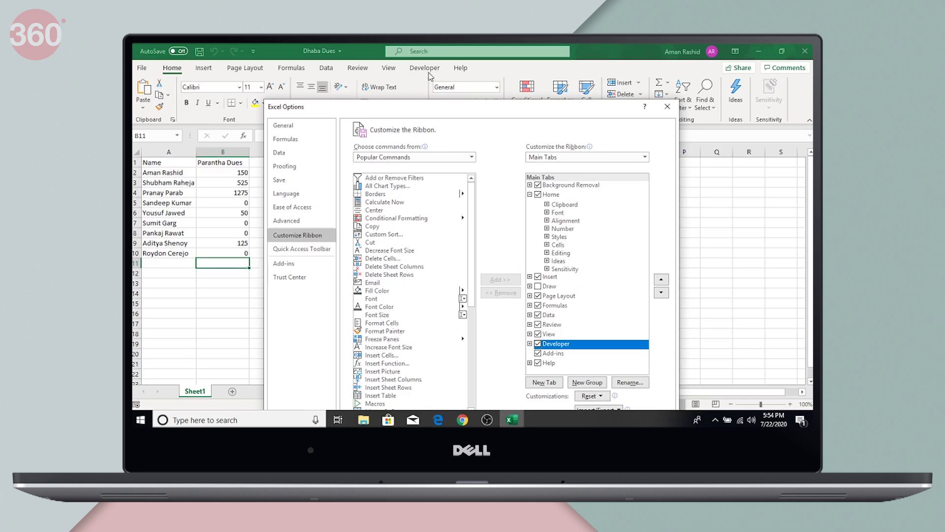
- Set the Trust Center macro settings to Enable all macros
{"action": "left_click", "coordinate": [319, 276]}
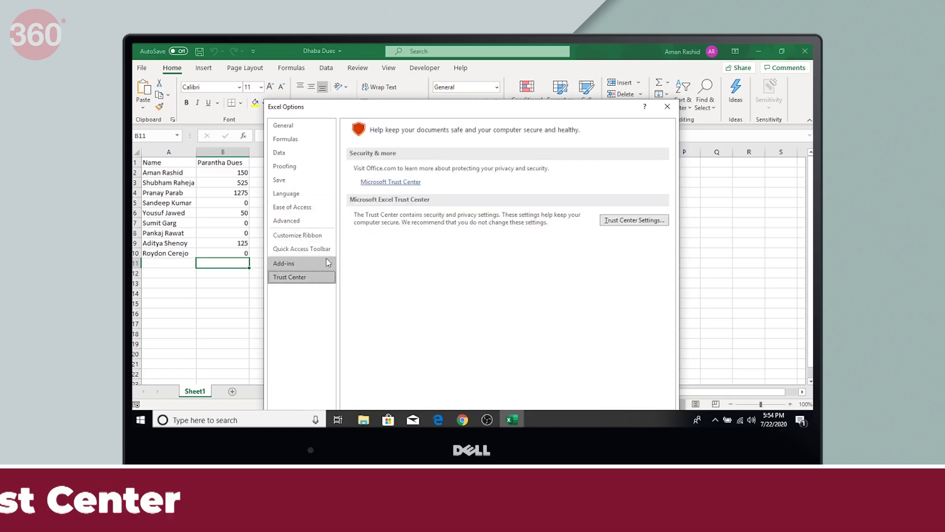
{"action": "left_click", "coordinate": [624, 223]}
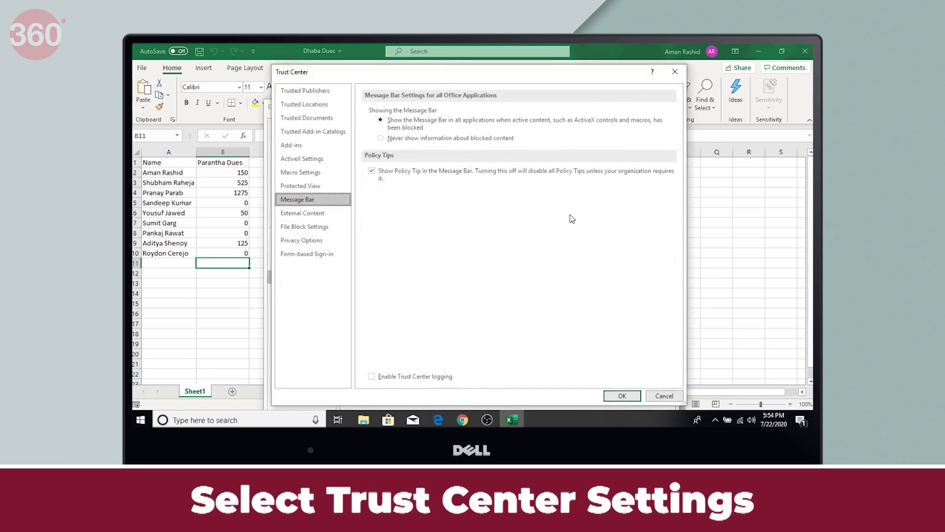
{"action": "left_click", "coordinate": [310, 173]}
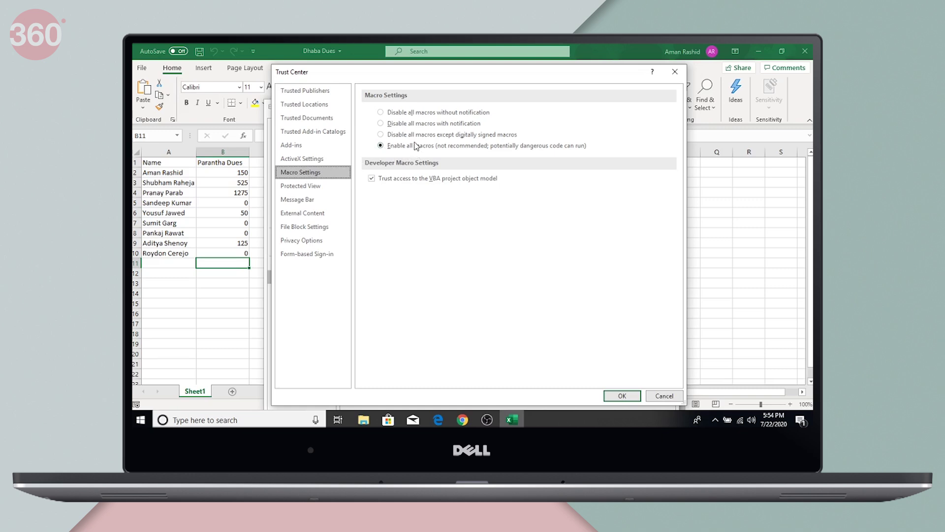
{"action": "left_click", "coordinate": [382, 125]}
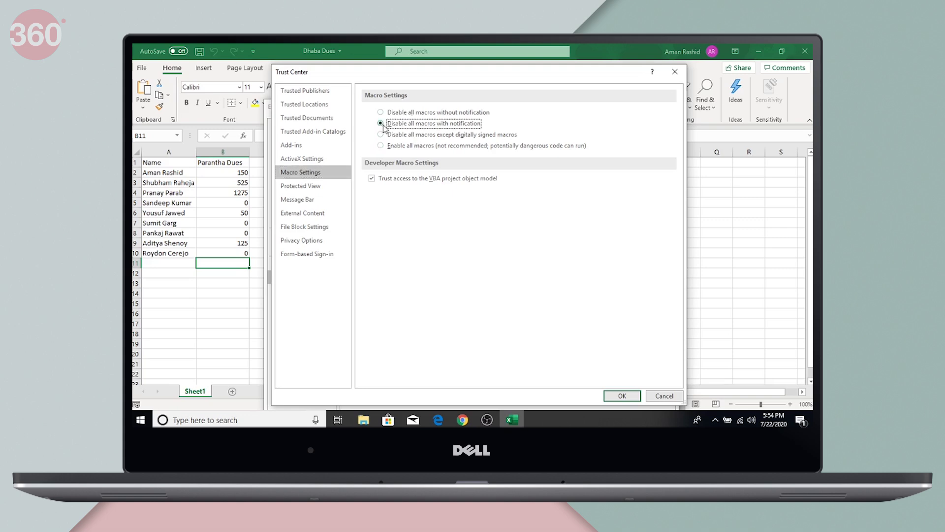
{"action": "left_click", "coordinate": [382, 145]}
{"action": "left_click", "coordinate": [619, 397]}
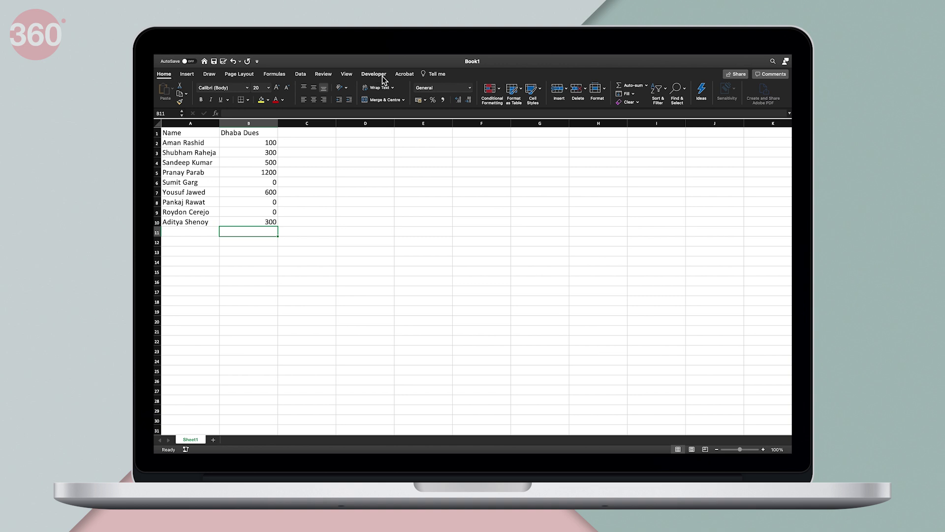
{"action": "left_click", "coordinate": [383, 78]}
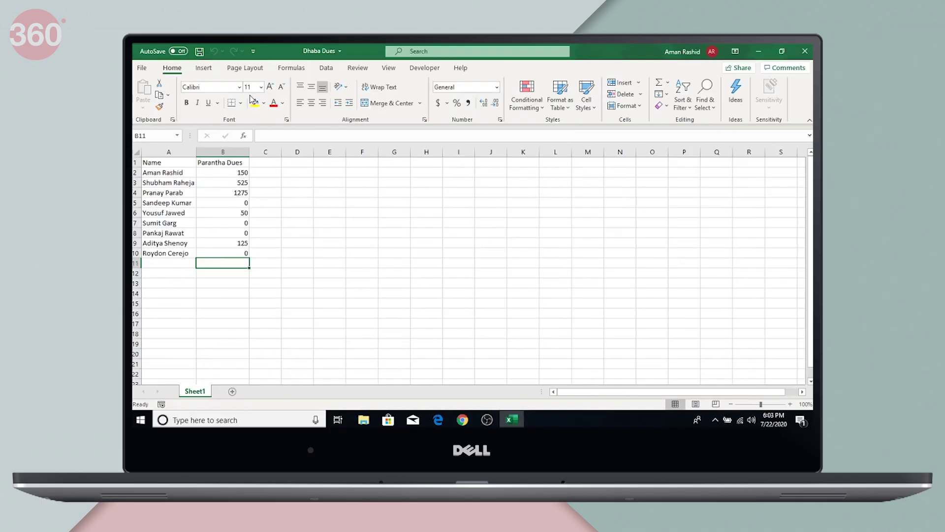
- Begin recording macro 'one' with shortcut Ctrl+u, stored in This Workbook
{"action": "left_click", "coordinate": [434, 73]}
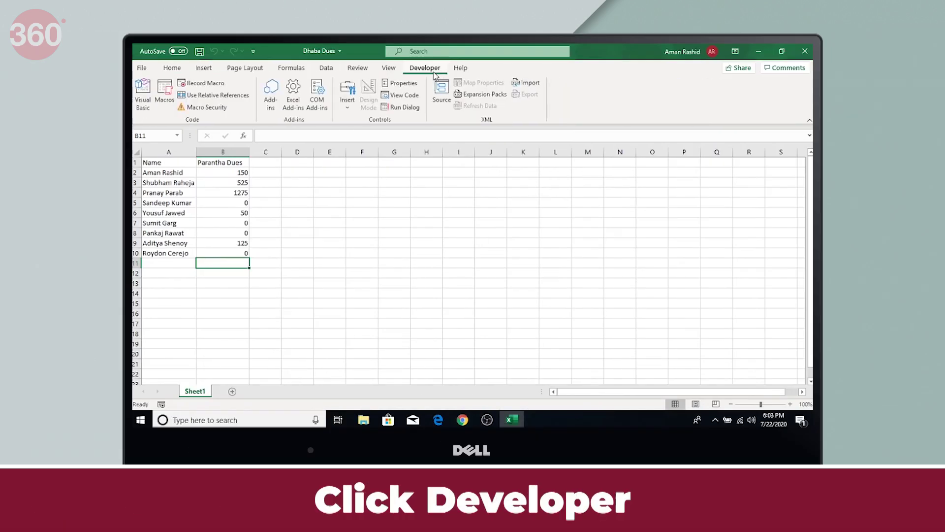
{"action": "left_click", "coordinate": [215, 88]}
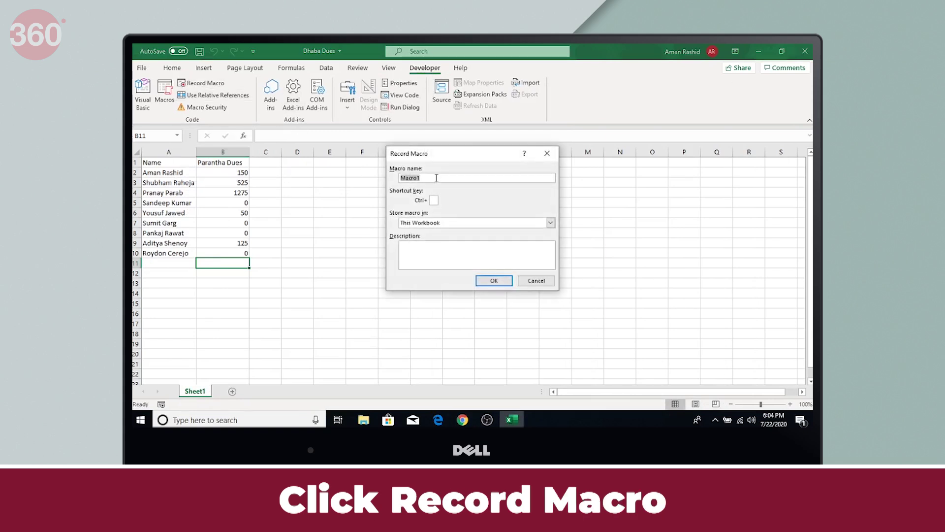
{"action": "type", "text": "one"}
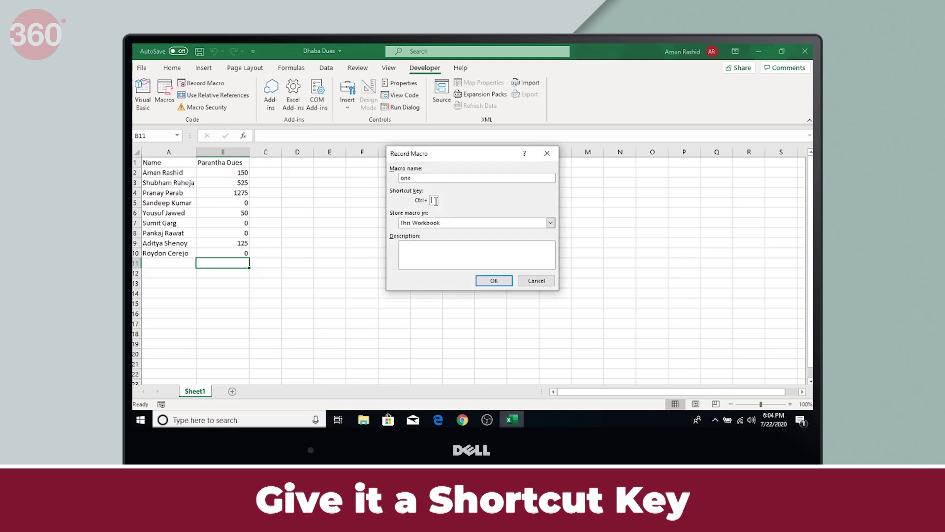
{"action": "type", "text": "u"}
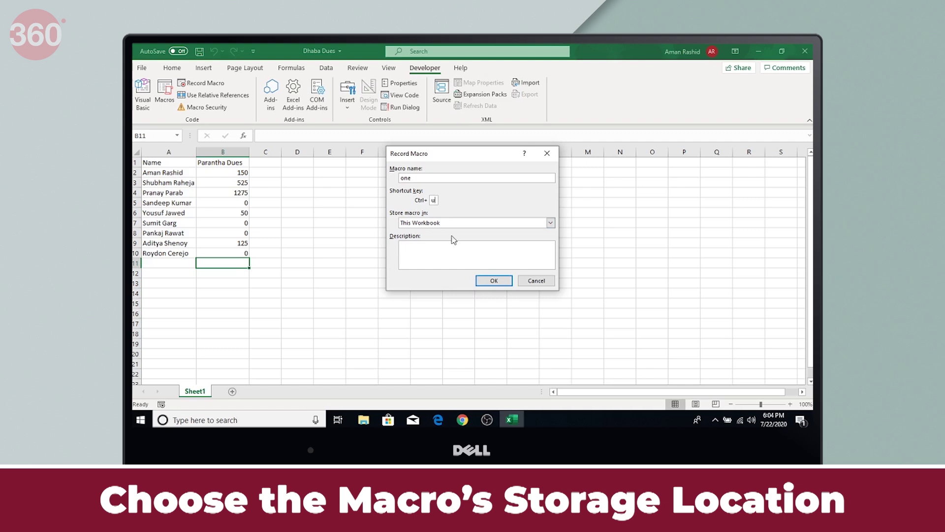
{"action": "left_click", "coordinate": [494, 282]}
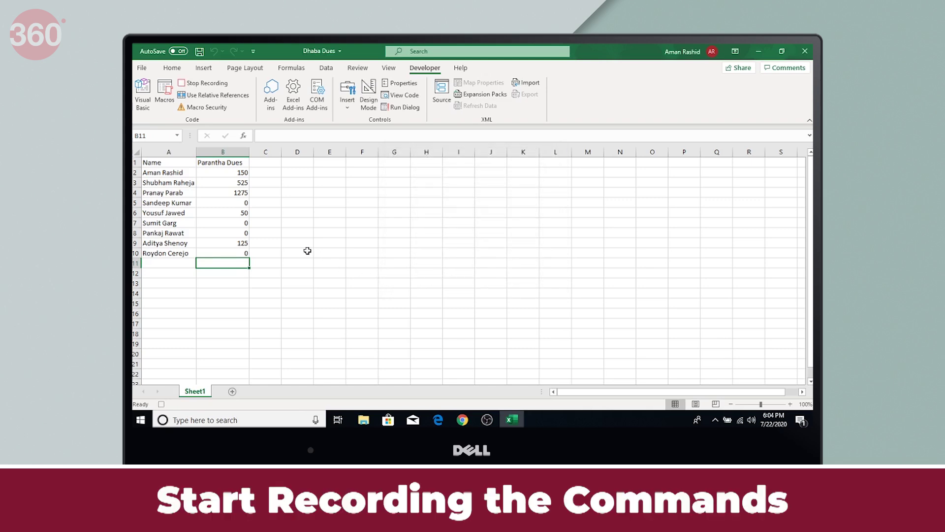
- Insert an empty column before Parantha Dues and head it 'Last Name' in B1
{"action": "right_click", "coordinate": [213, 152]}
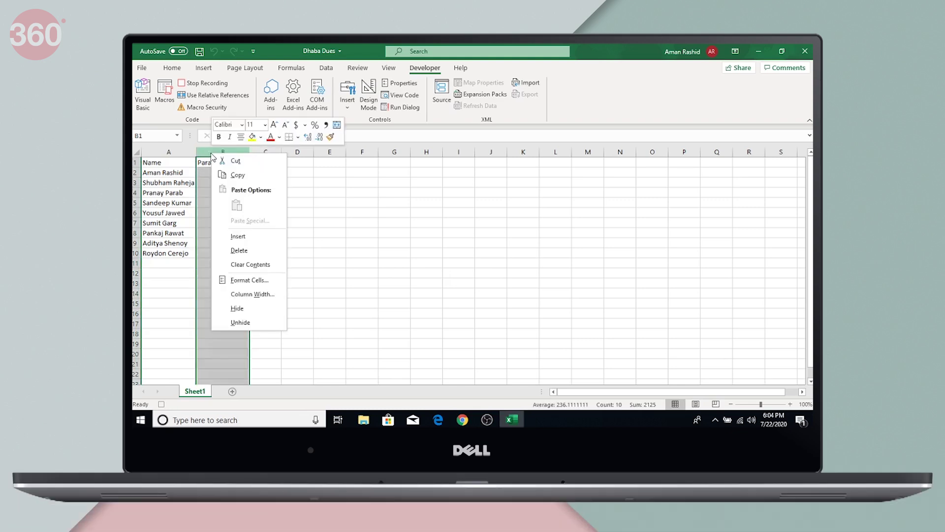
{"action": "left_click", "coordinate": [232, 236]}
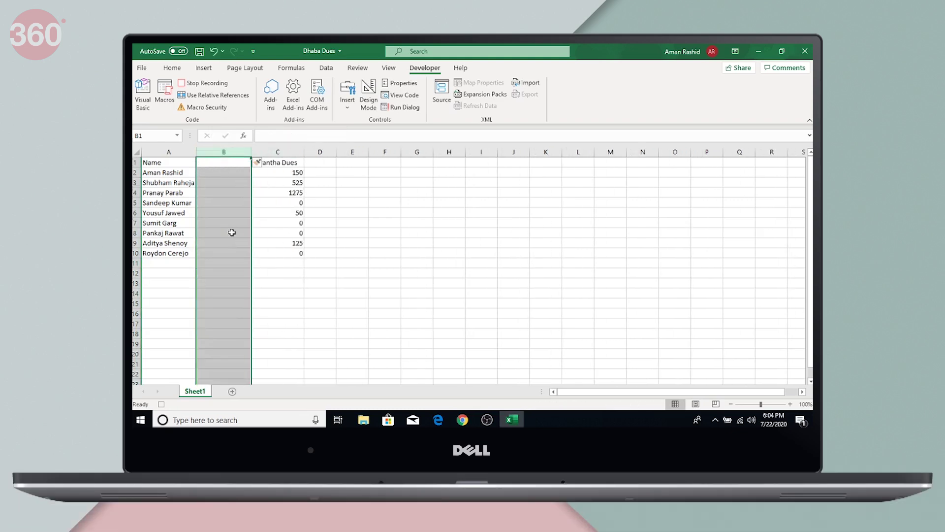
{"action": "left_click", "coordinate": [212, 162]}
{"action": "type", "text": "Last Name"}
{"action": "key", "text": "Return"}
- Split the names in A2:A10 at the space using Text to Columns
{"action": "left_click_drag", "start_coordinate": [176, 172], "coordinate": [177, 252]}
{"action": "left_click", "coordinate": [326, 68]}
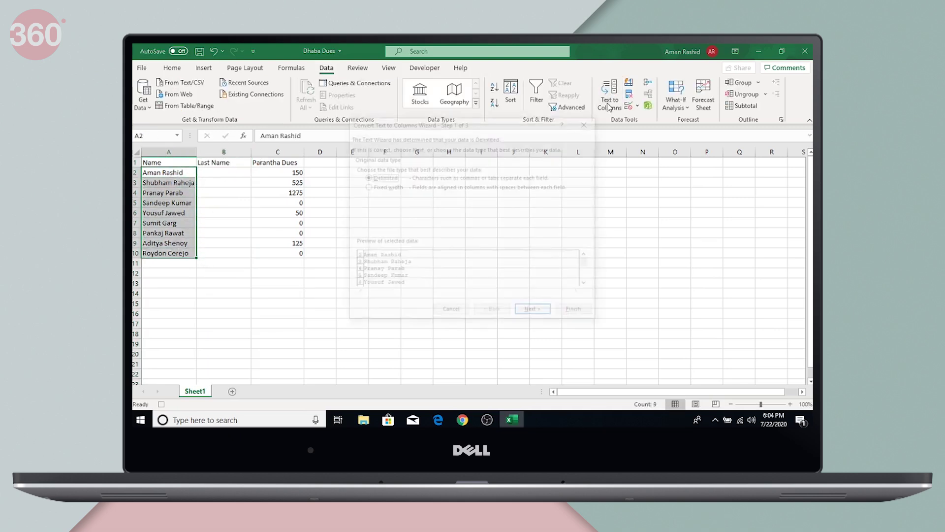
{"action": "left_click", "coordinate": [609, 99]}
{"action": "left_click", "coordinate": [534, 312]}
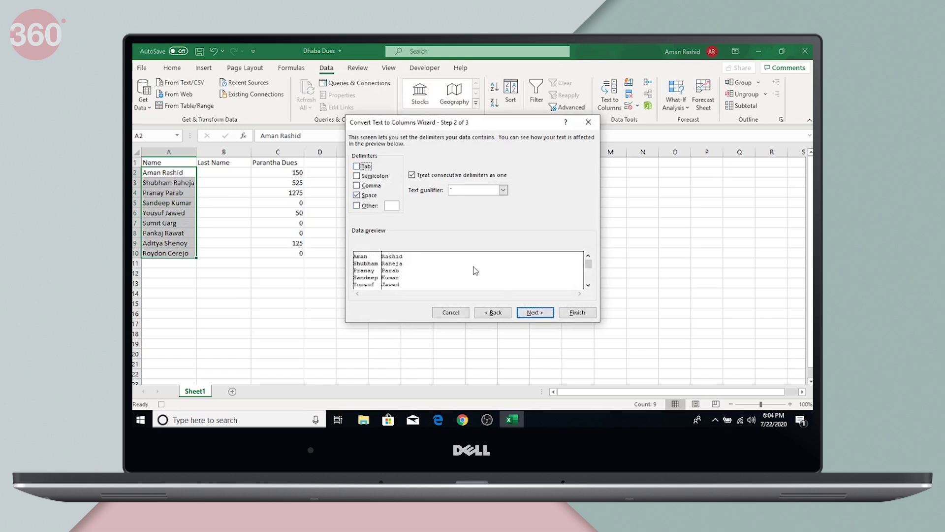
{"action": "left_click", "coordinate": [533, 312]}
{"action": "left_click", "coordinate": [576, 312]}
- Highlight dues greater than 0 with light red fill and dark red text, then stop recording
{"action": "left_click_drag", "start_coordinate": [274, 172], "coordinate": [275, 250]}
{"action": "left_click", "coordinate": [172, 68]}
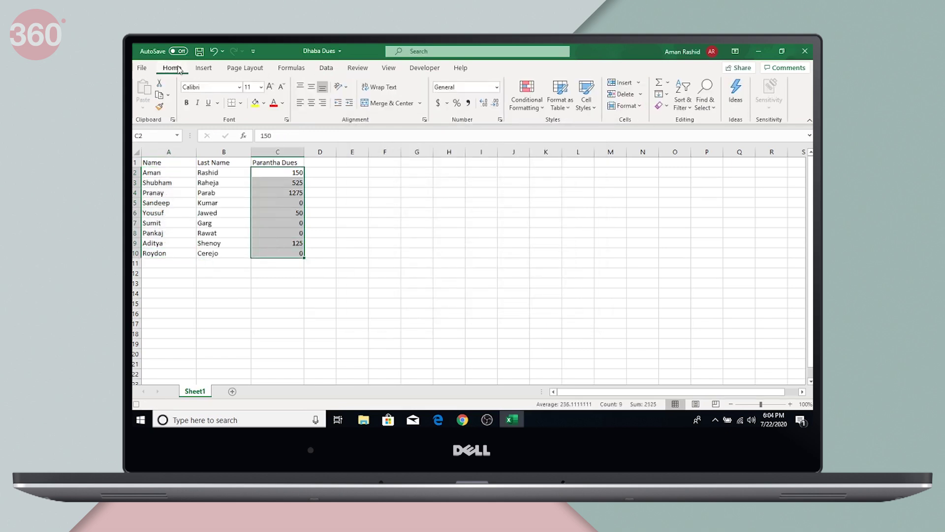
{"action": "left_click", "coordinate": [525, 99]}
{"action": "mouse_move", "coordinate": [548, 134]}
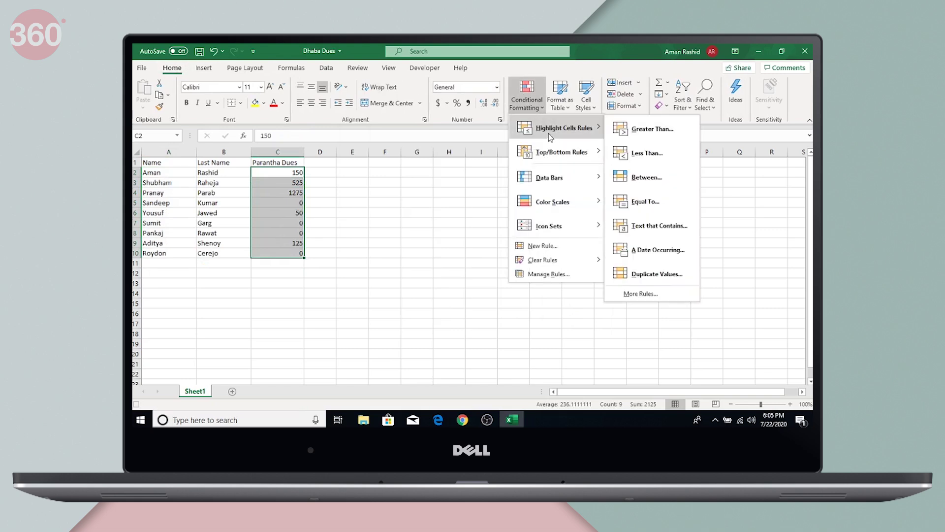
{"action": "left_click", "coordinate": [632, 136]}
{"action": "type", "text": "0"}
{"action": "left_click", "coordinate": [550, 242]}
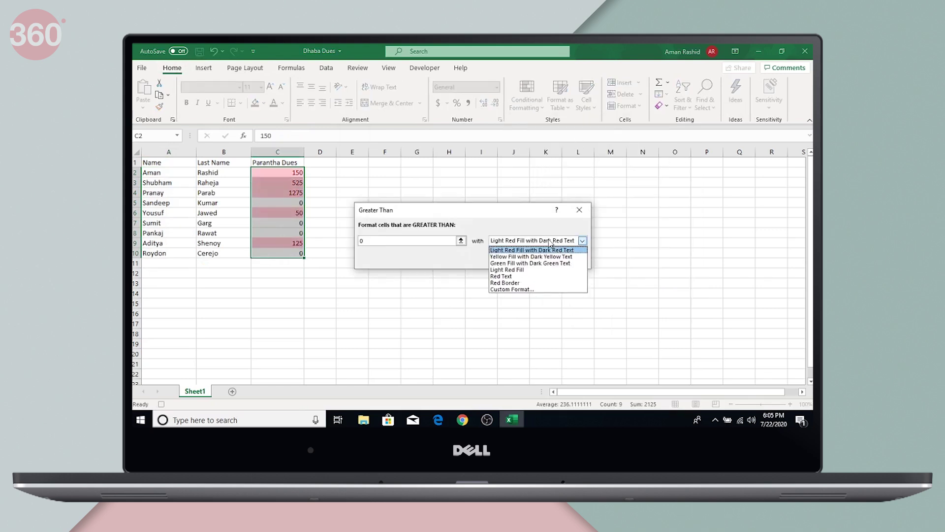
{"action": "left_click", "coordinate": [552, 251]}
{"action": "left_click", "coordinate": [524, 258]}
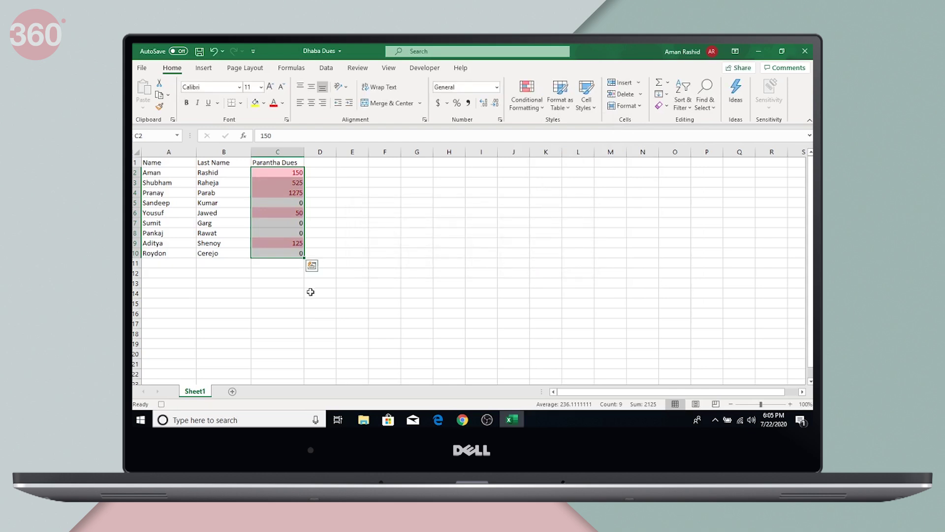
{"action": "left_click", "coordinate": [276, 266]}
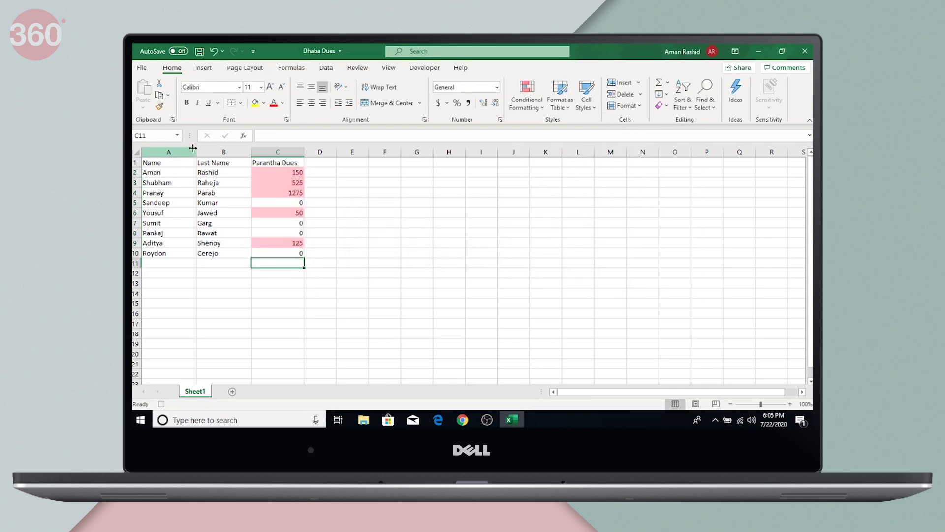
{"action": "left_click", "coordinate": [424, 68]}
{"action": "left_click", "coordinate": [213, 87]}
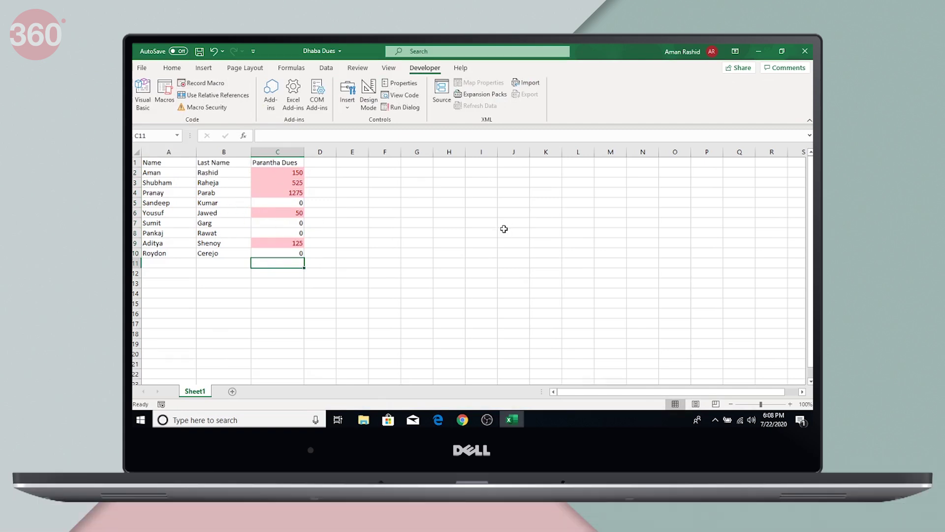
- Minimize Excel and open Dhaba Dues February from the Documents folder
{"action": "left_click", "coordinate": [758, 52]}
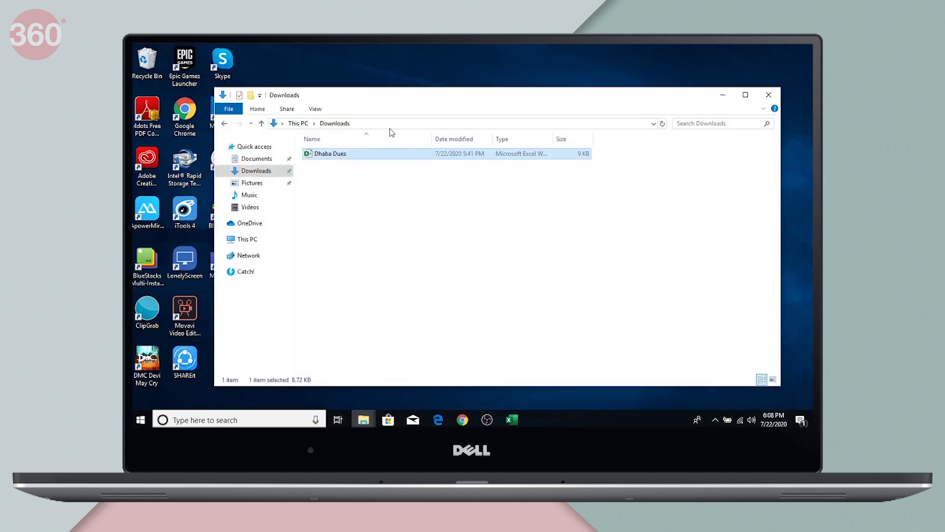
{"action": "left_click", "coordinate": [254, 159]}
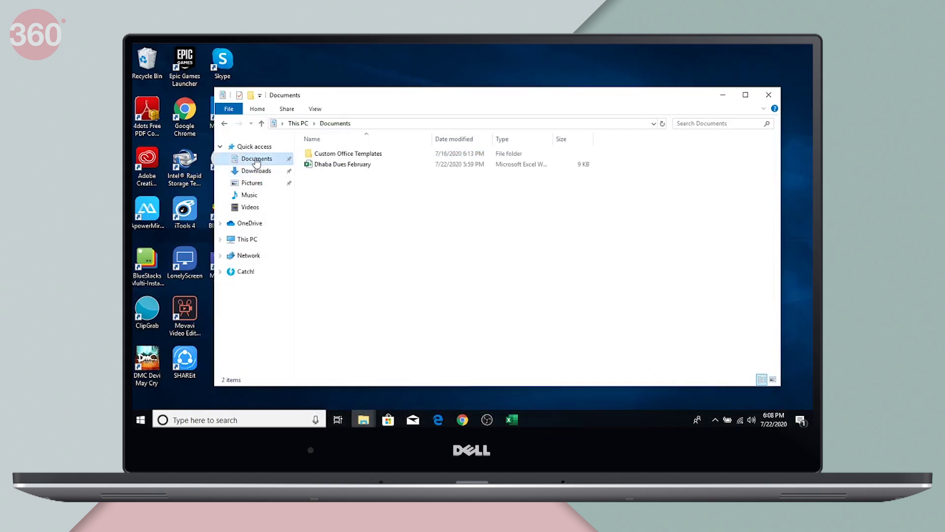
{"action": "double_click", "coordinate": [338, 166]}
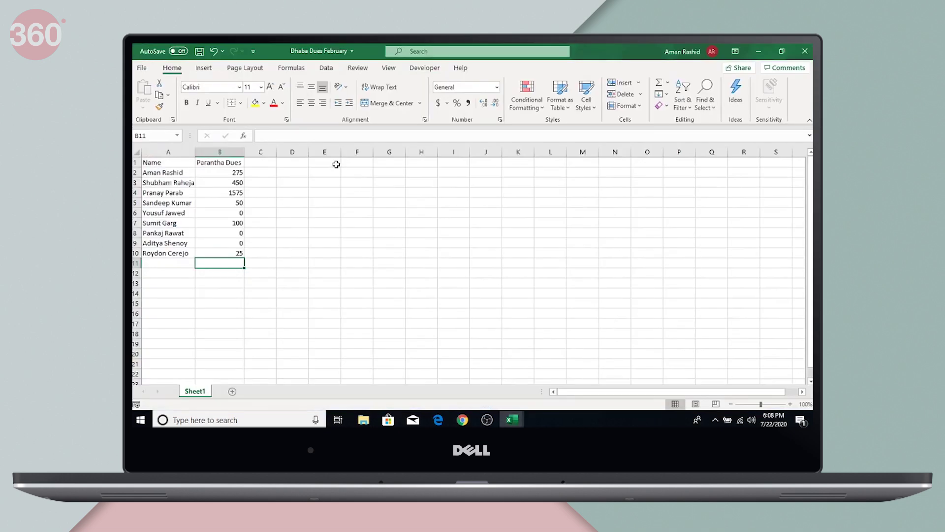
- Run the recorded macro with Ctrl+Shift+M, then delete macro three from the Macros list
{"action": "key", "text": "ctrl+shift+m"}
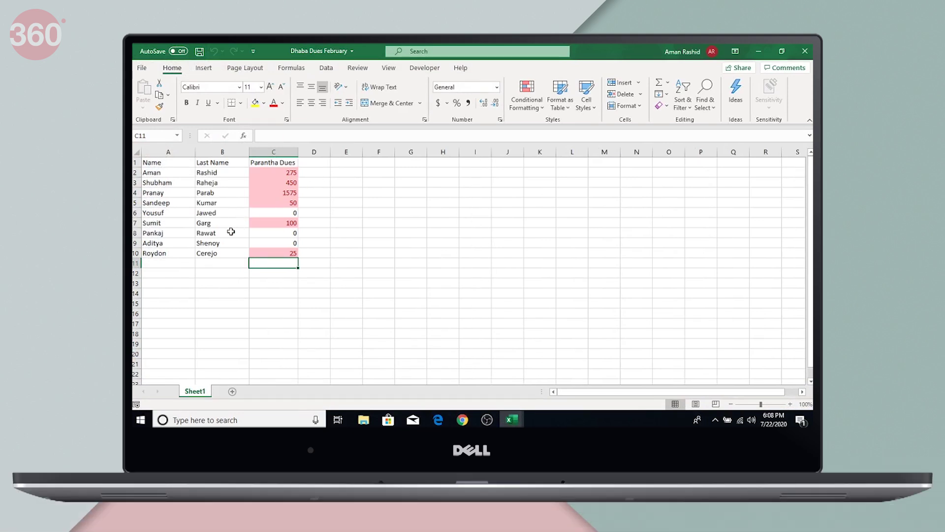
{"action": "left_click", "coordinate": [425, 68]}
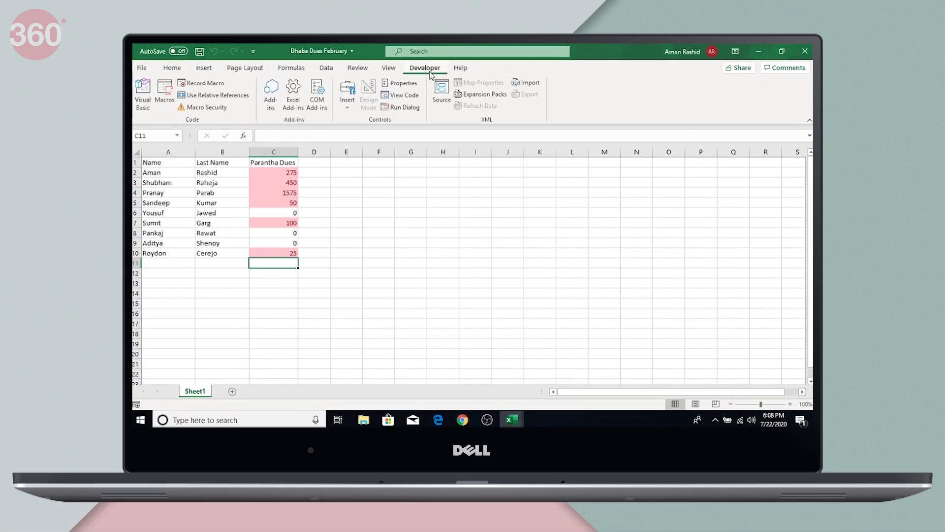
{"action": "left_click", "coordinate": [165, 96]}
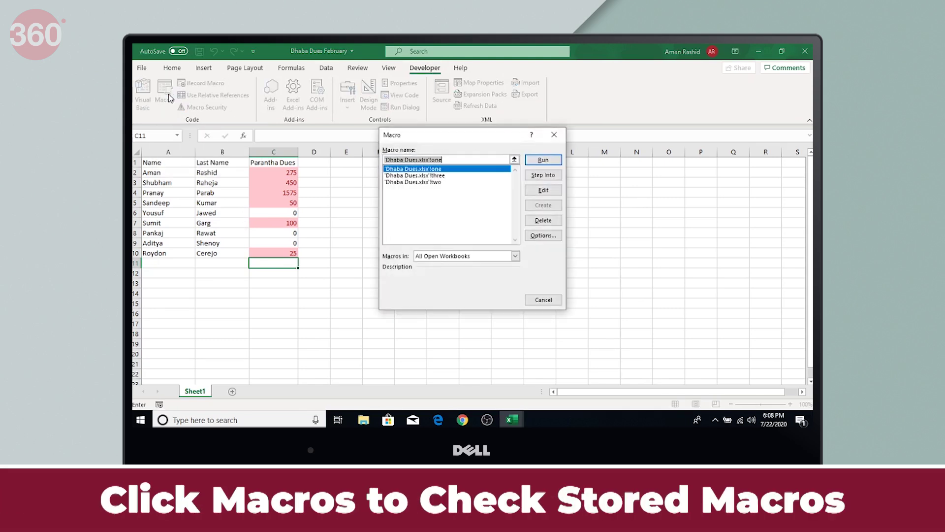
{"action": "left_click", "coordinate": [445, 176]}
{"action": "left_click", "coordinate": [445, 182]}
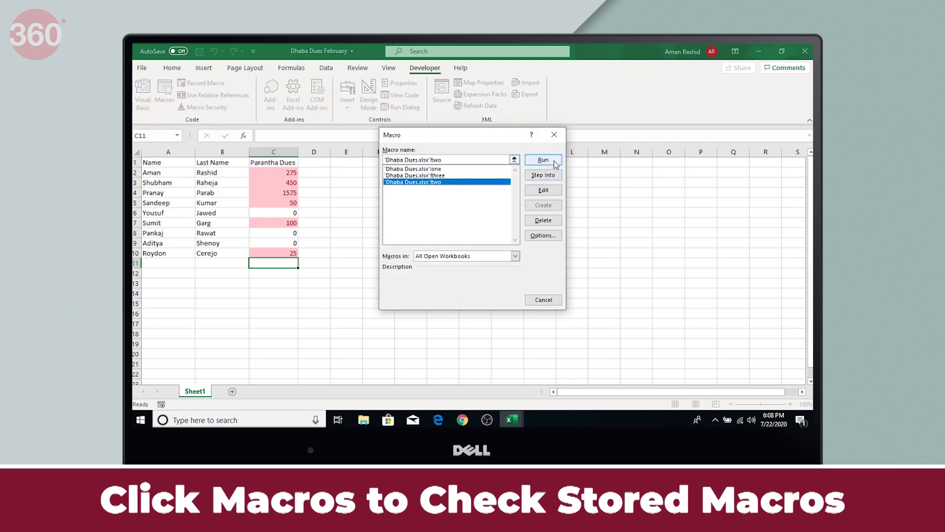
{"action": "key", "text": "Up"}
{"action": "left_click", "coordinate": [553, 219]}
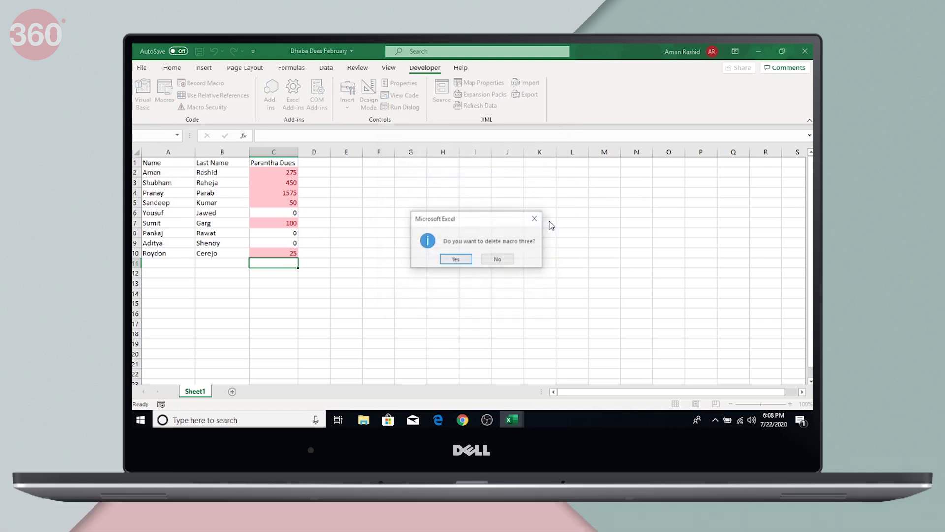
{"action": "left_click", "coordinate": [459, 259]}
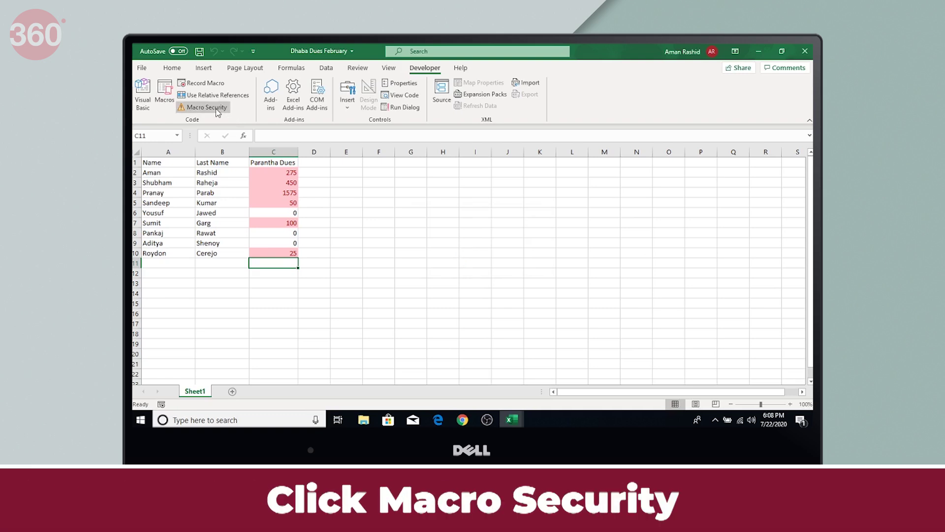
- In Macro Security, switch from enabling all macros to 'Disable all macros with notification'
{"action": "left_click", "coordinate": [207, 107]}
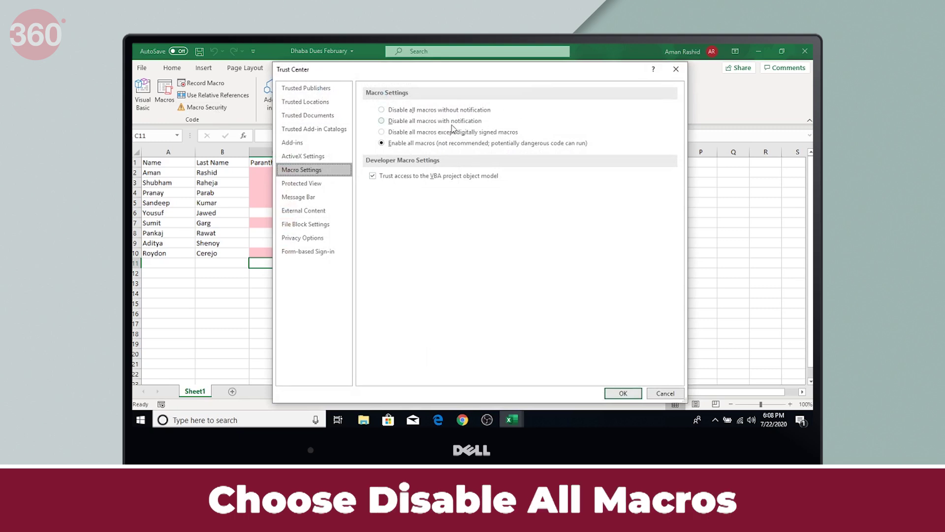
{"action": "left_click", "coordinate": [383, 121]}
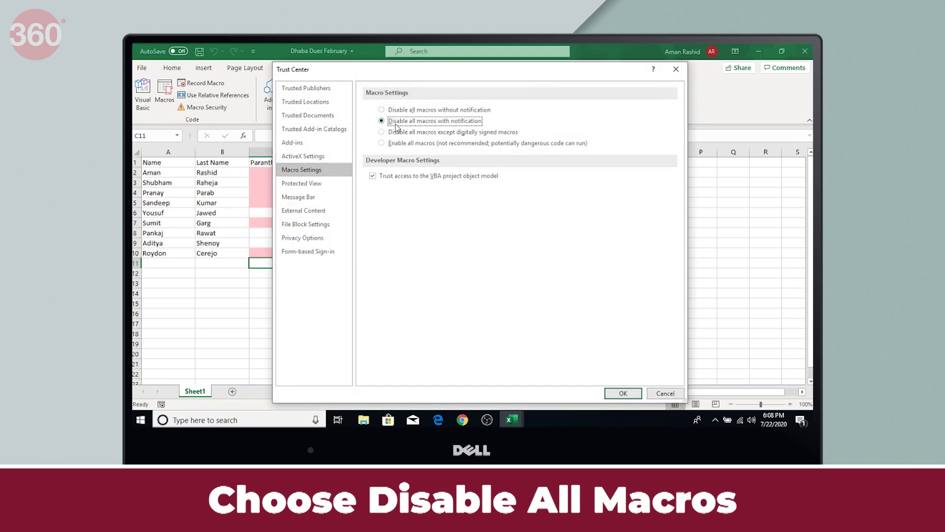